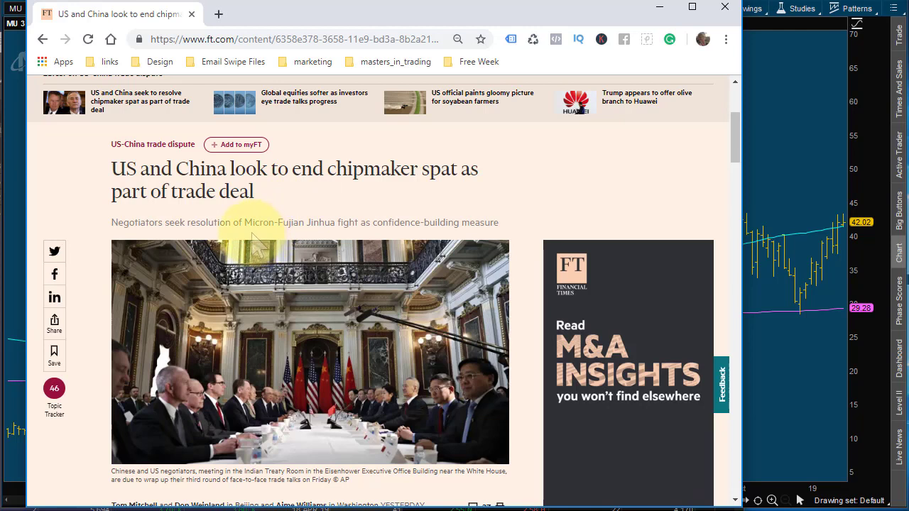
Read the Financial Times article's Micron-Fujian subheading and opening paragraphs, and minimize the browser window
left_click_drag(244, 222, 314, 222)
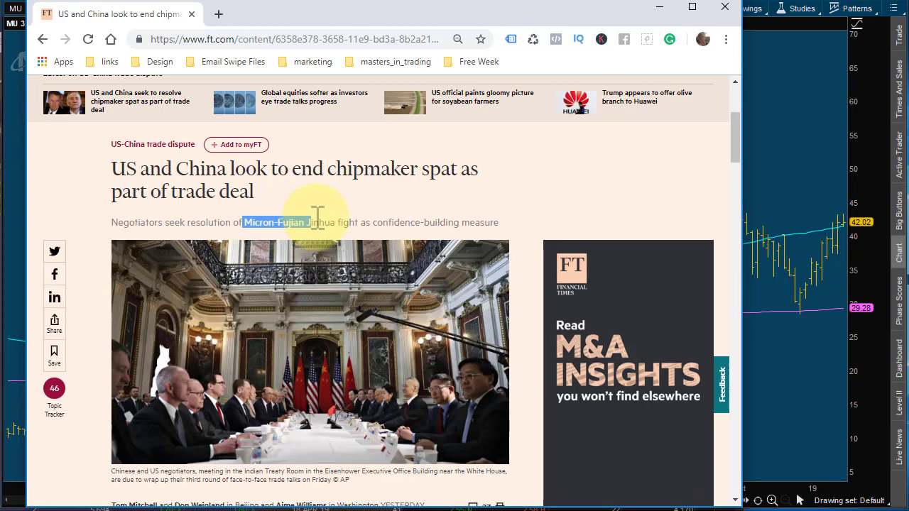
scroll(316, 218, "down", 4)
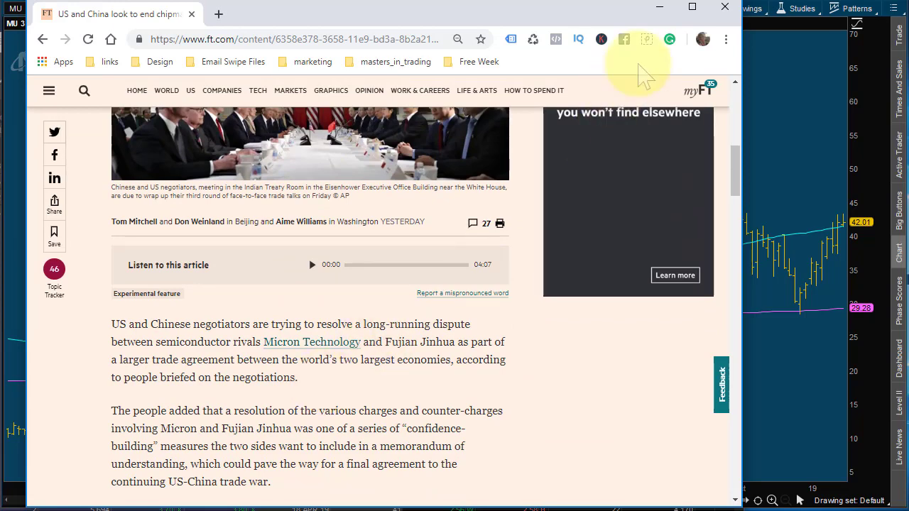
left_click(662, 9)
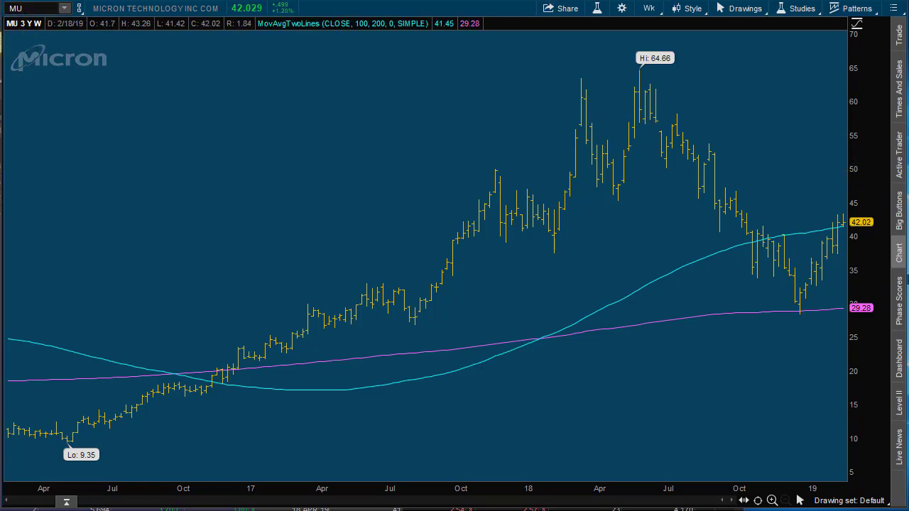
Switch from the MU price chart to its option chain, collapse the 18 APR 19 expiration and check the 15 MAR 19 one
left_click_drag(0, 35, 112, 35)
double_click(112, 28)
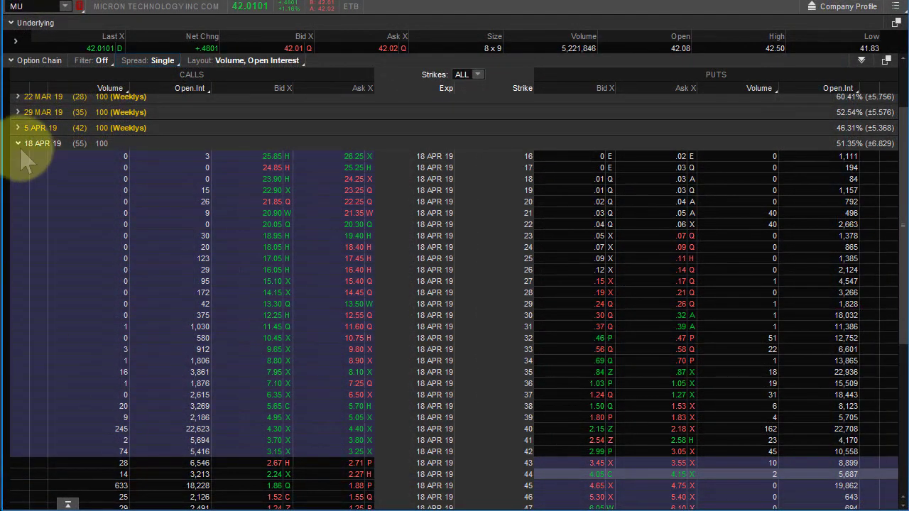
left_click(20, 145)
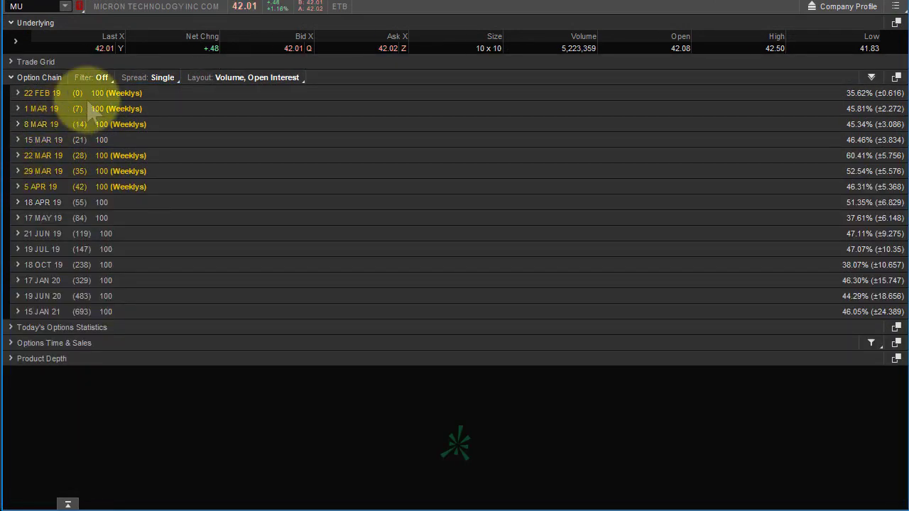
left_click(18, 140)
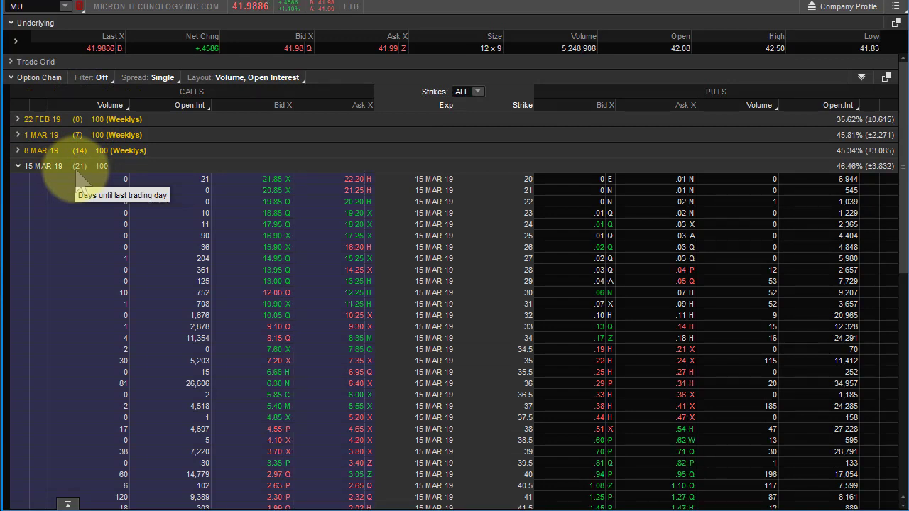
left_click(20, 168)
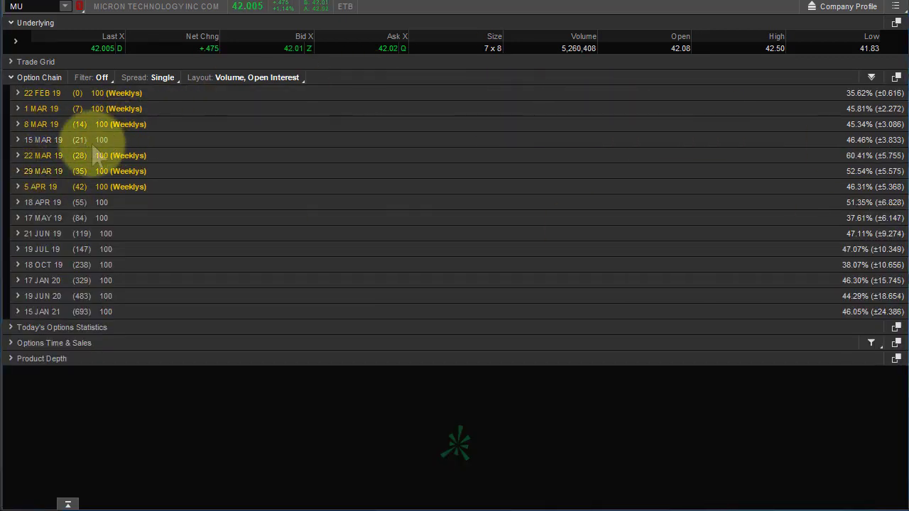
Expand the 18 APR 19 expiration and examine its strikes and prices down to the 75 strike
left_click(30, 203)
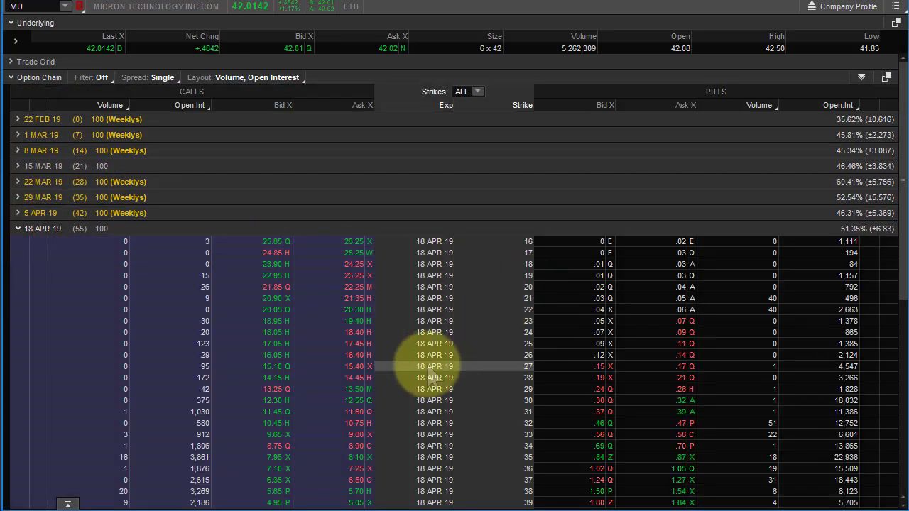
scroll(438, 385, "down", 1)
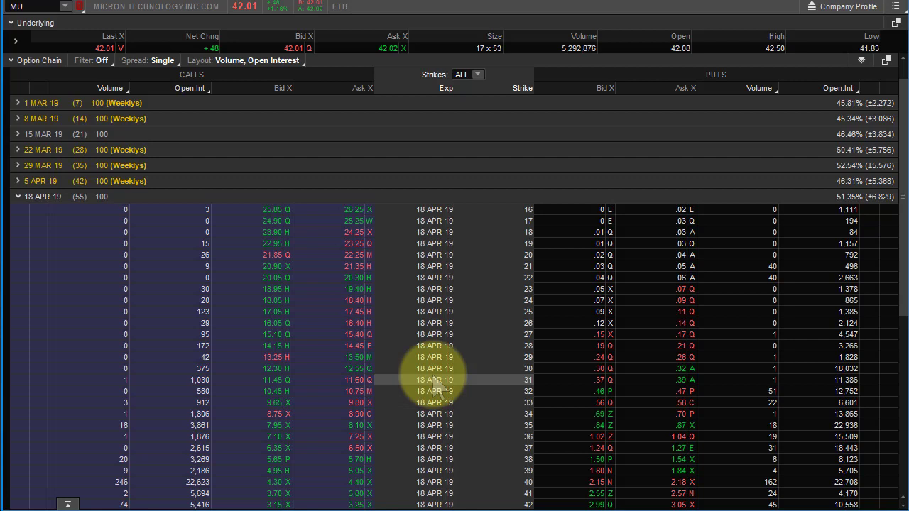
scroll(435, 387, "down", 2)
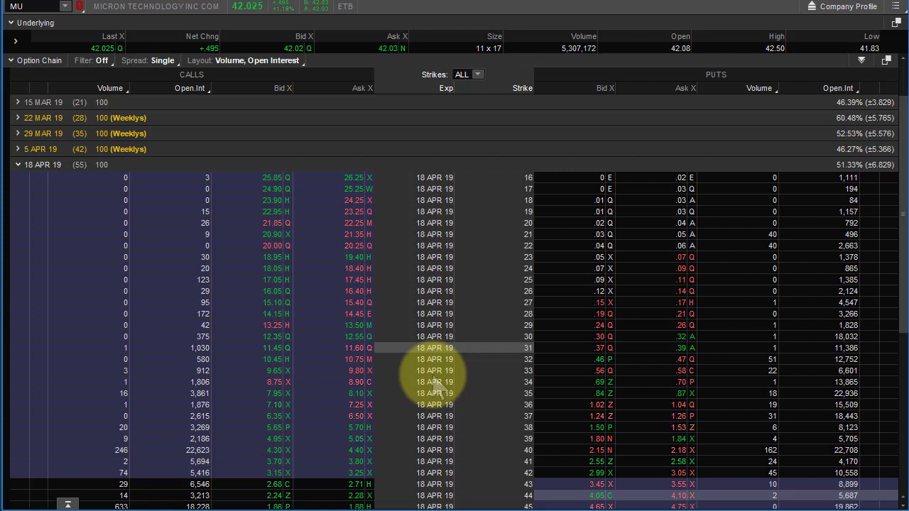
scroll(429, 377, "down", 4)
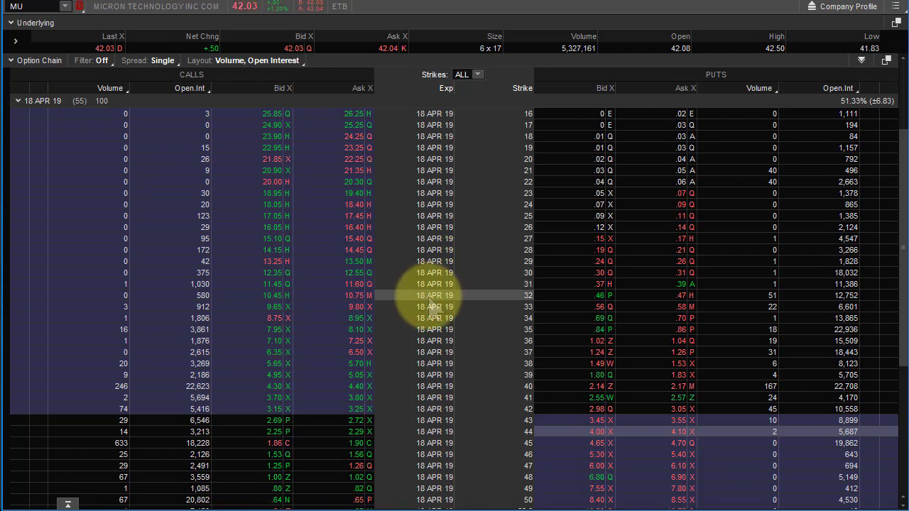
scroll(429, 302, "down", 4)
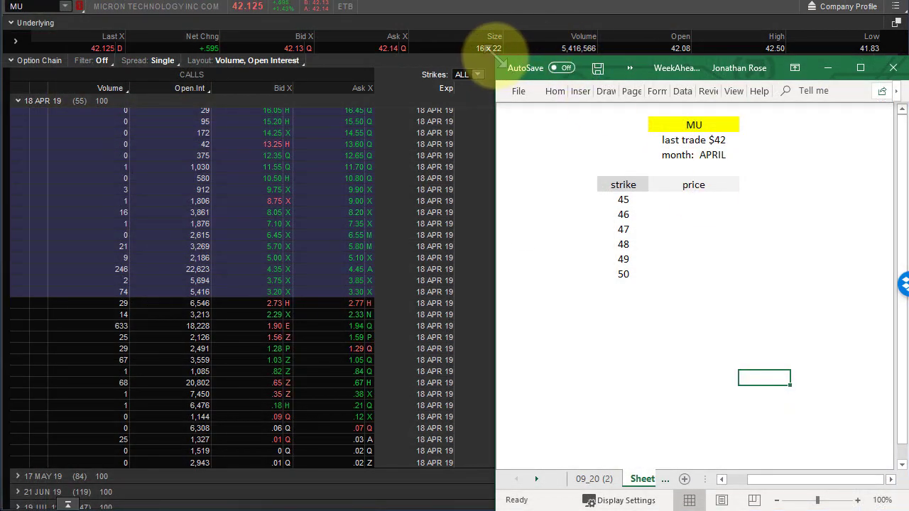
Narrow the Excel window to uncover the option chain's strikes, and enter prices 1.90, 1.50 and 1.30 for strikes 45, 46 and 47
left_click_drag(501, 63, 543, 62)
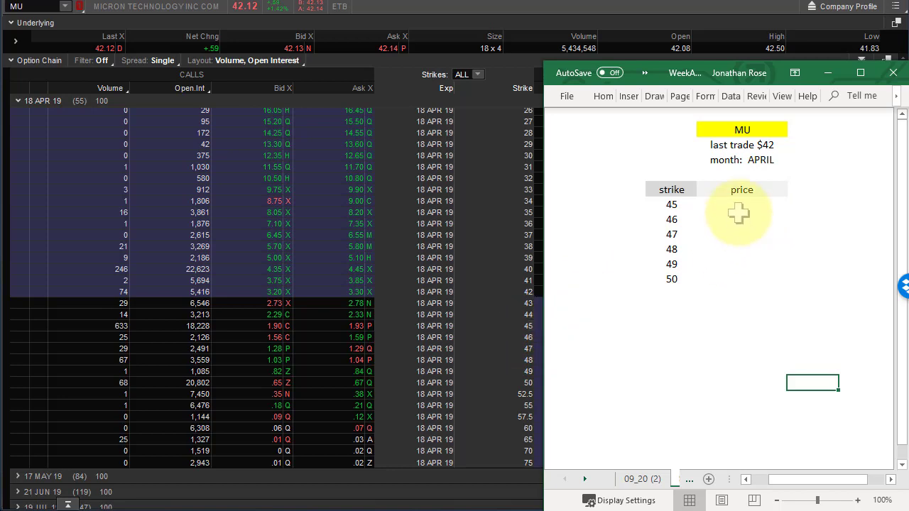
left_click(742, 205)
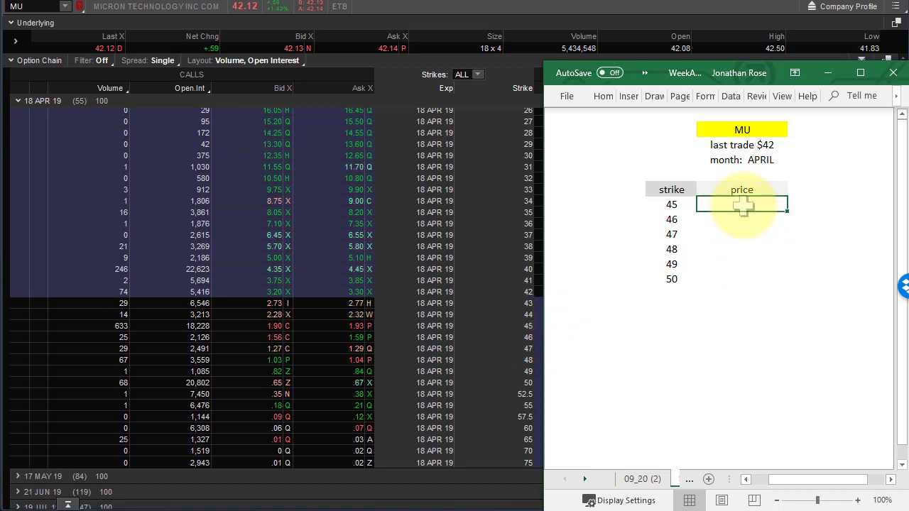
type("1.90")
key("Return")
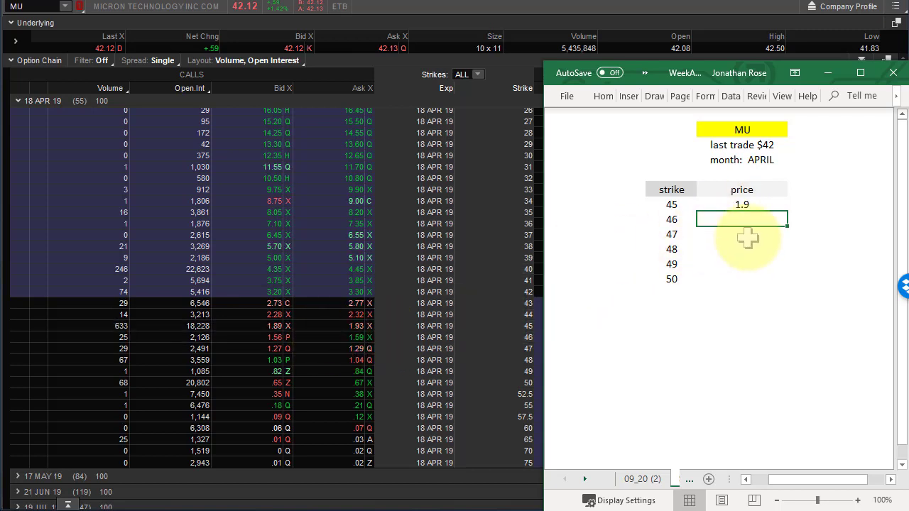
type("1")
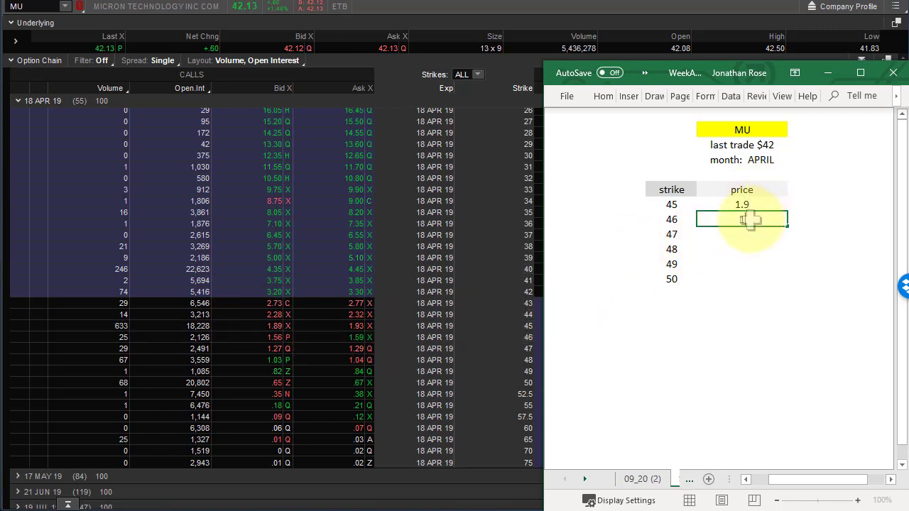
type(".50")
key("Return")
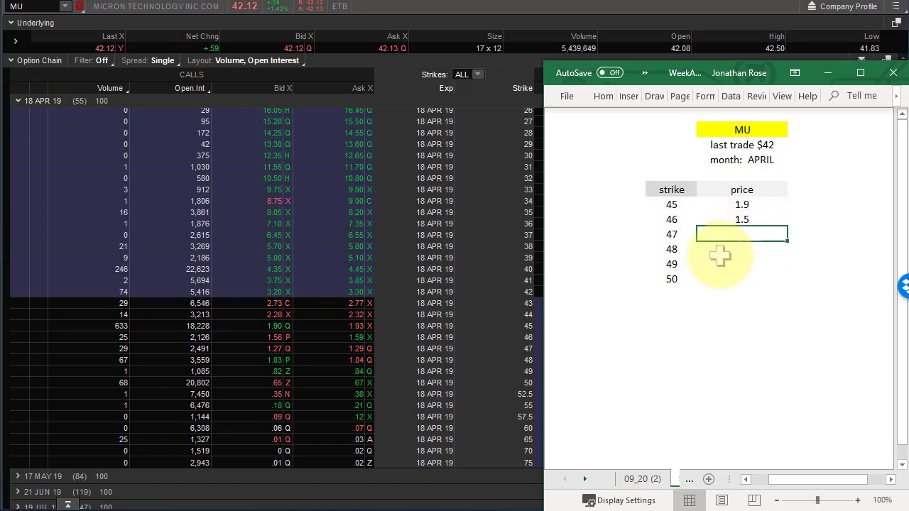
type("1.30")
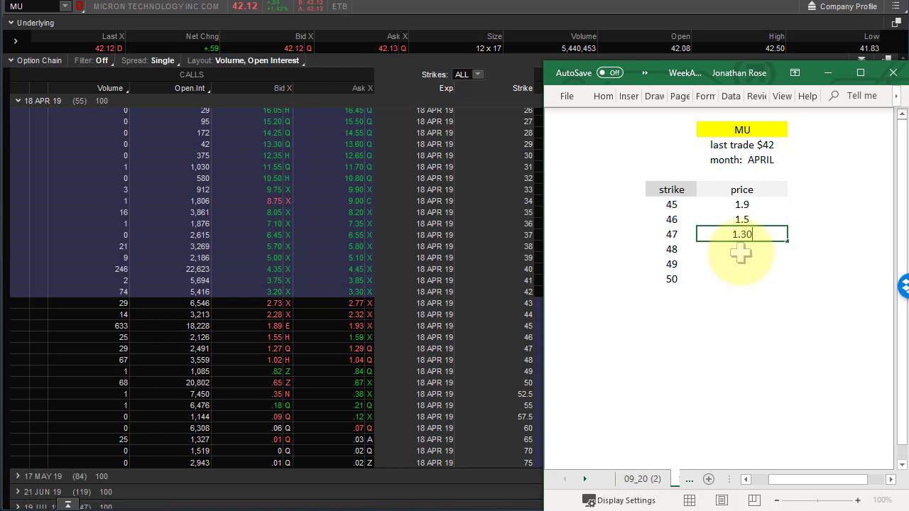
key("Return")
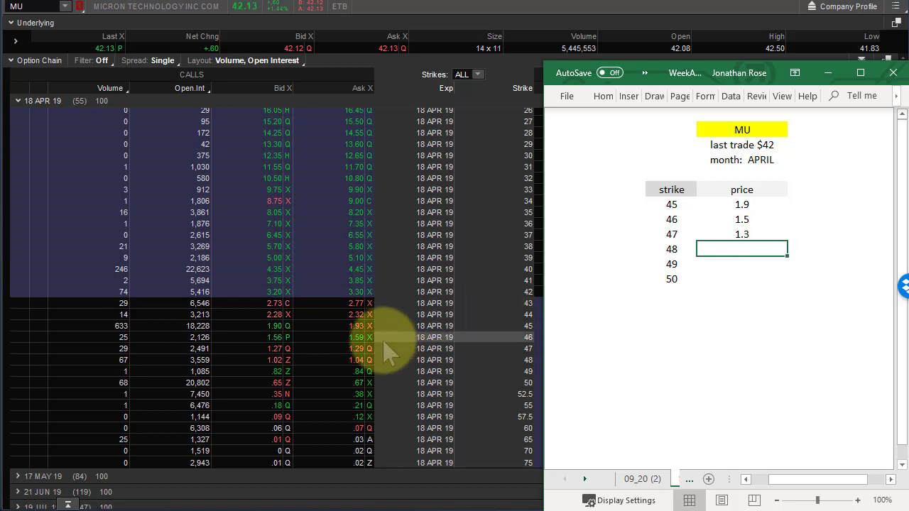
Enter prices 1.00, 0.8 and 0.65 for strikes 48, 49 and 50 in the price column
type("1")
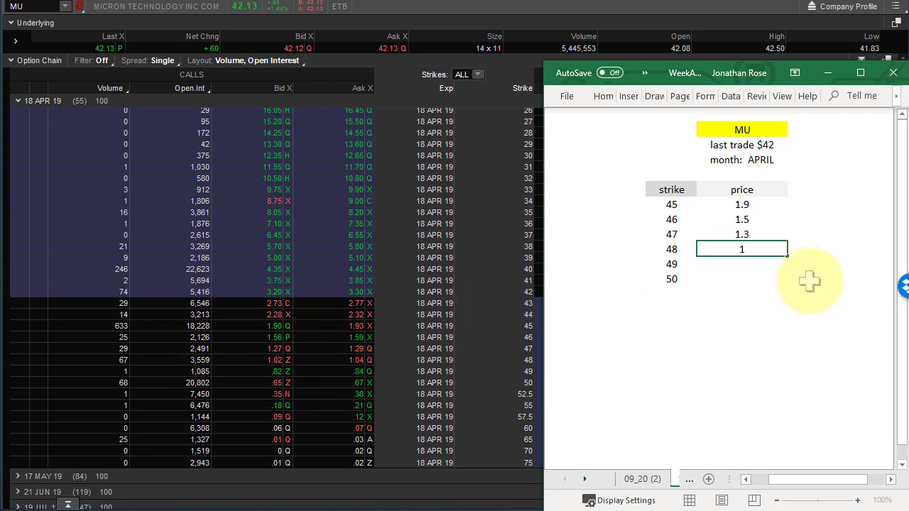
type(".00")
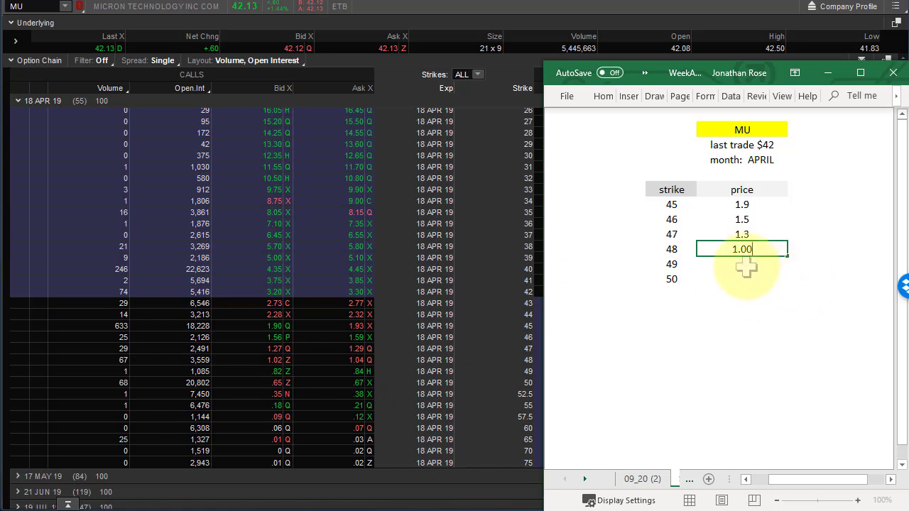
key("Return")
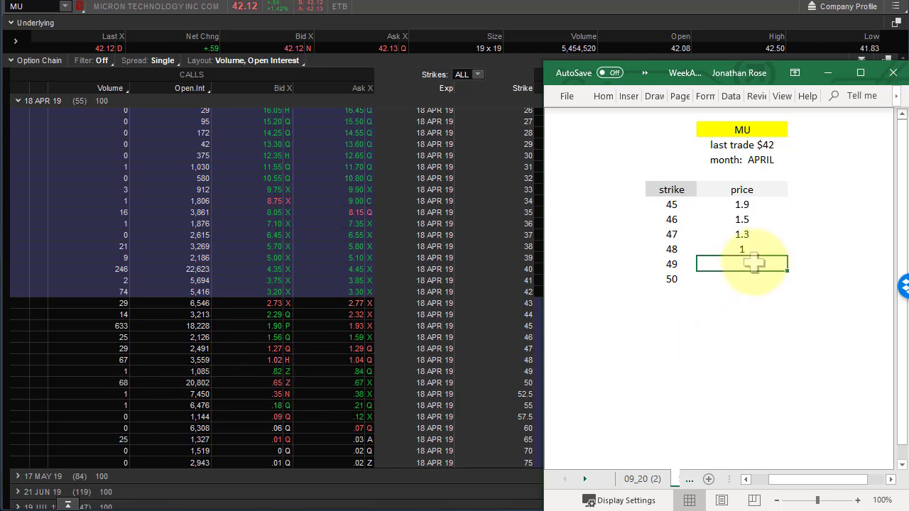
type("0.8")
key("Return")
type("0.65")
key("Return")
left_click(738, 353)
Add a 45/50 spread row below the strike table with a price of $1.25
left_click(664, 308)
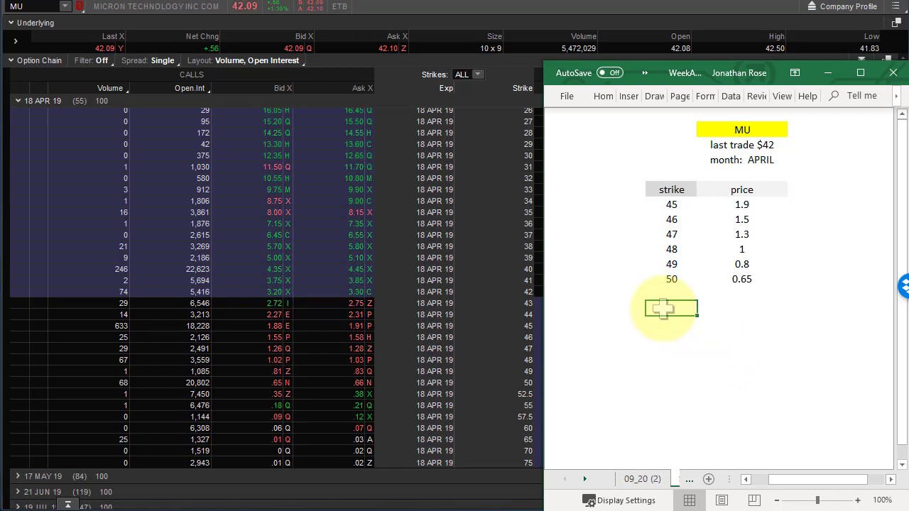
type("45")
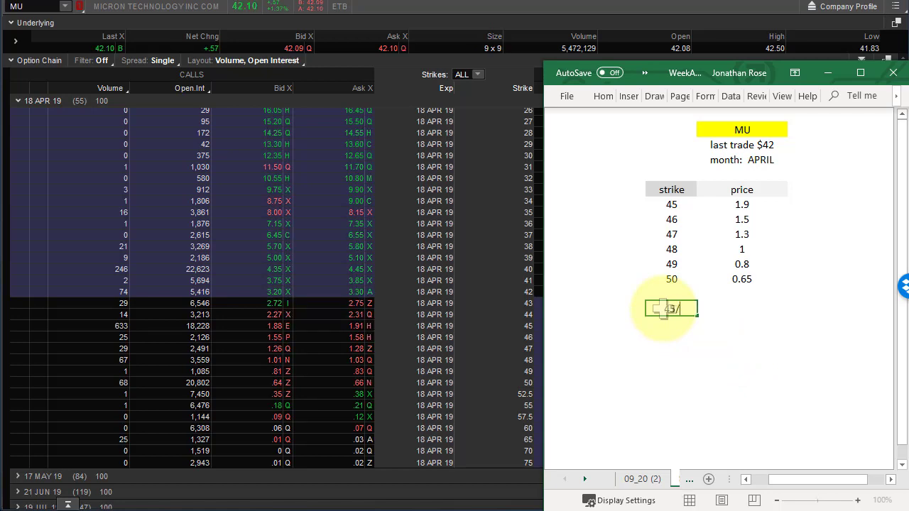
type("/50")
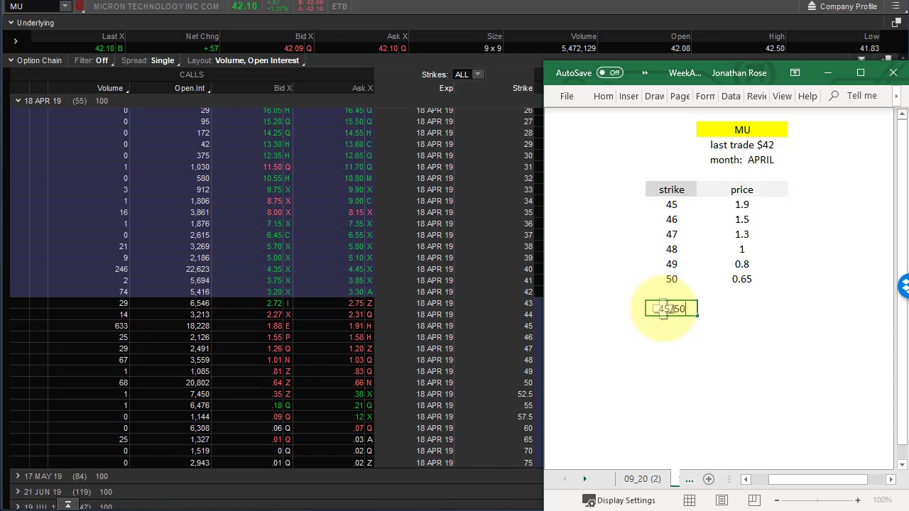
left_click(747, 307)
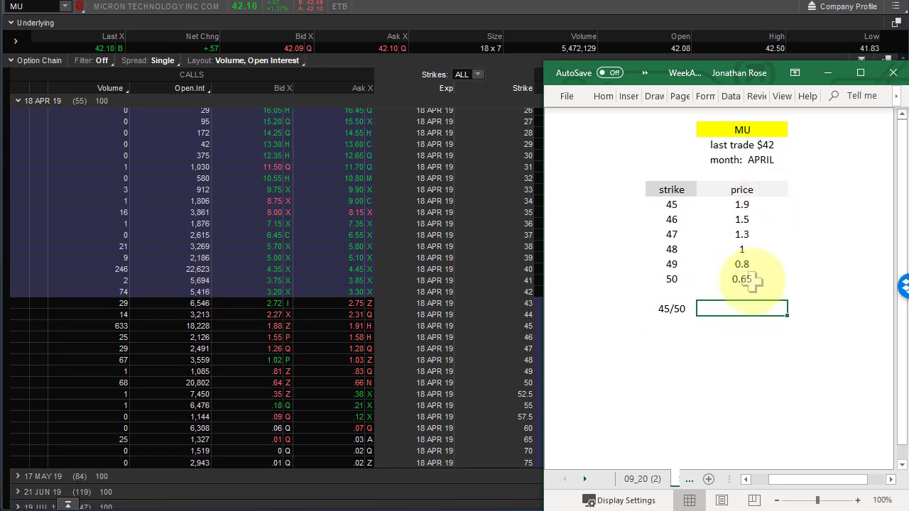
double_click(741, 307)
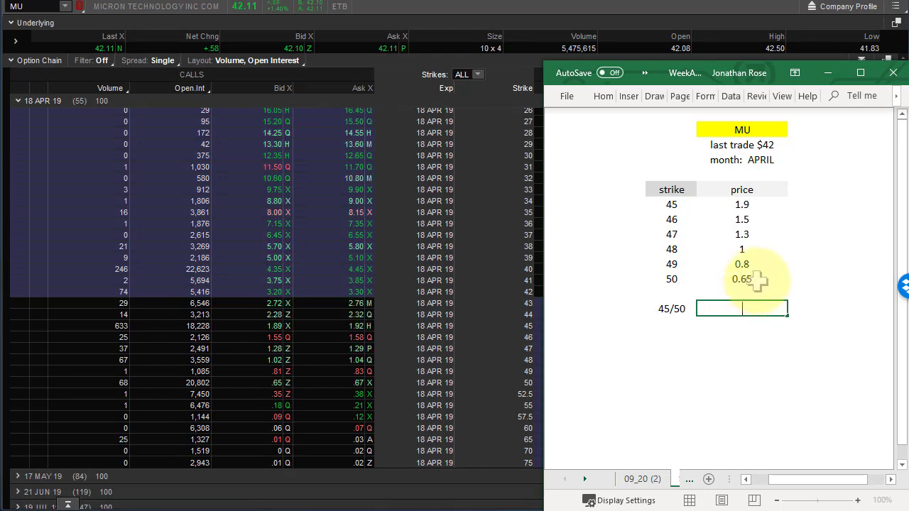
type("$1.25")
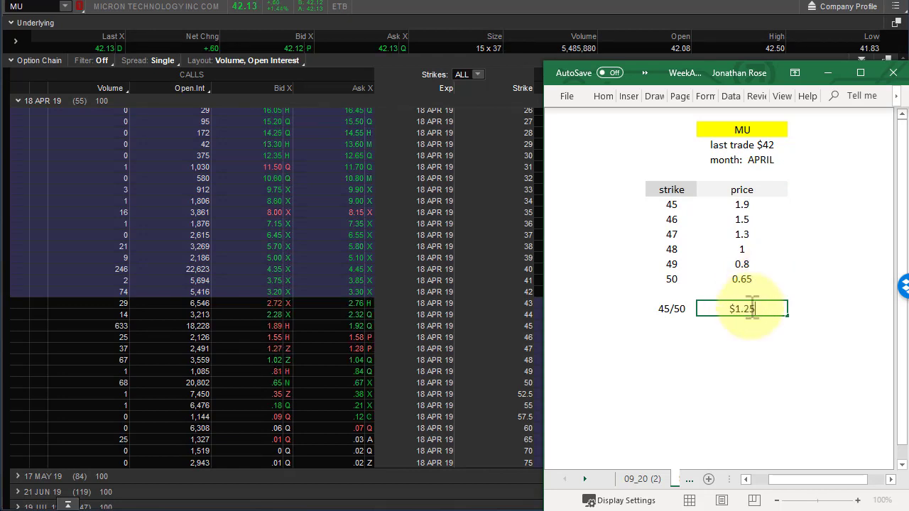
left_click(761, 351)
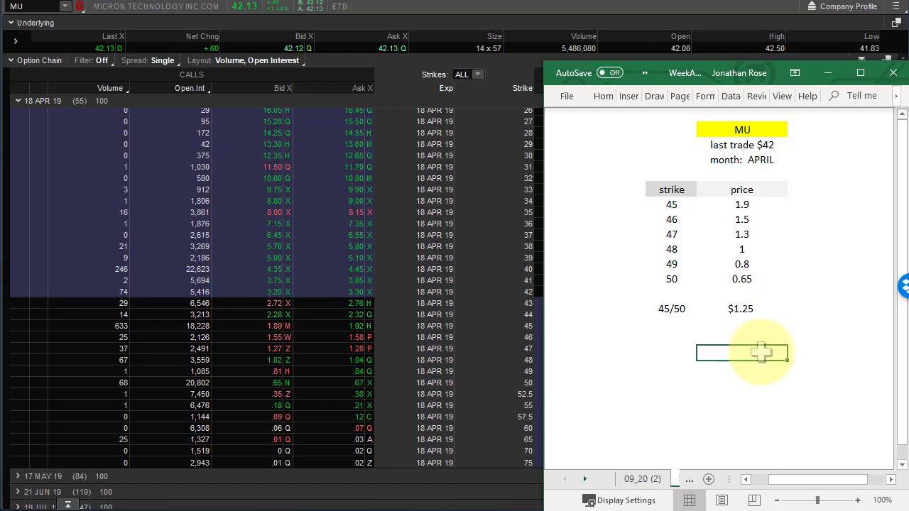
Add a "risk" heading beside the 45/50 spread and enter $125 beneath it
left_click(814, 291)
type("risk")
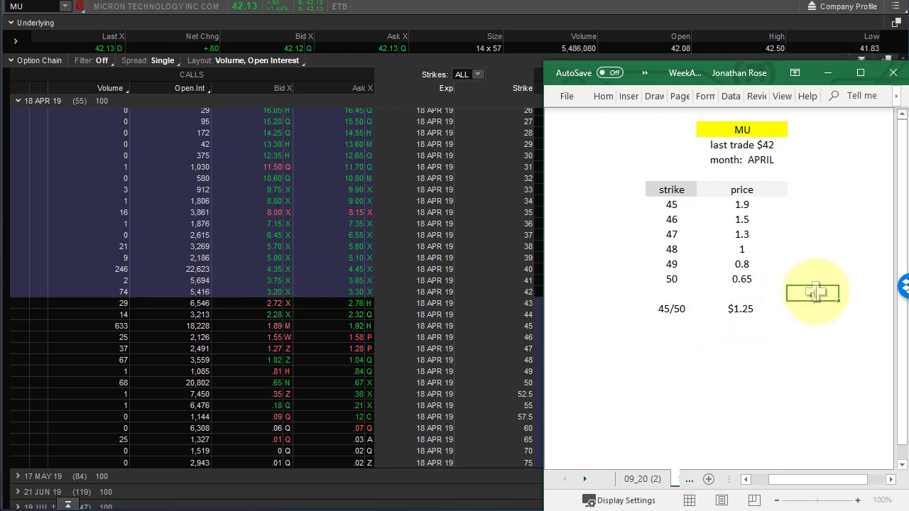
left_click(811, 310)
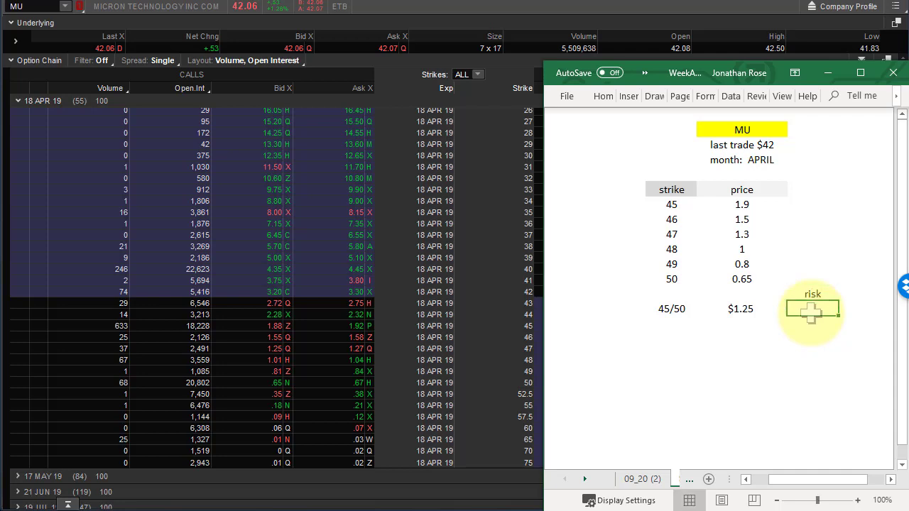
type("$125")
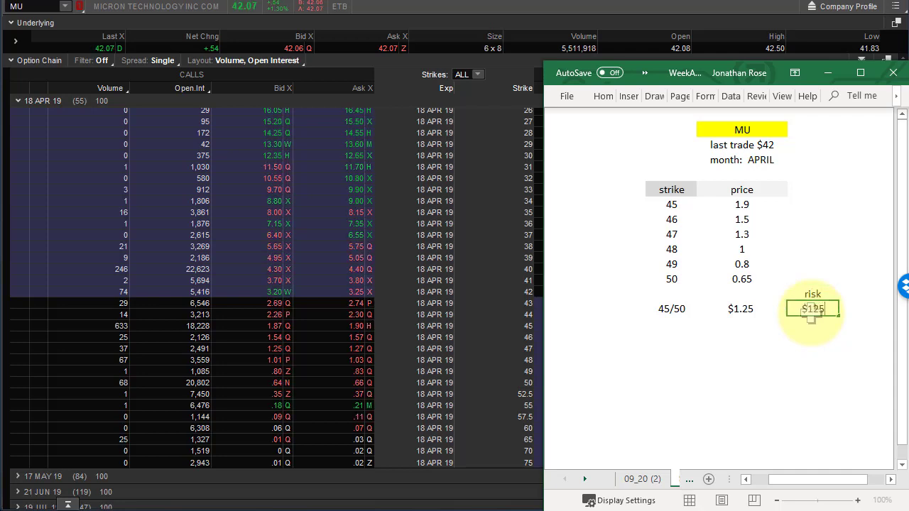
left_click(862, 309)
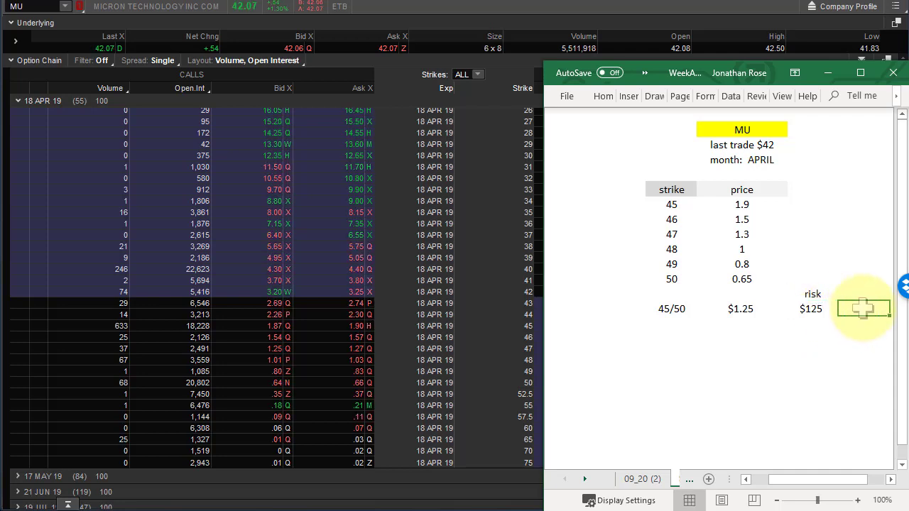
Add a "reward" heading beside the risk heading and select the empty cell beneath it
left_click(863, 294)
type("reward")
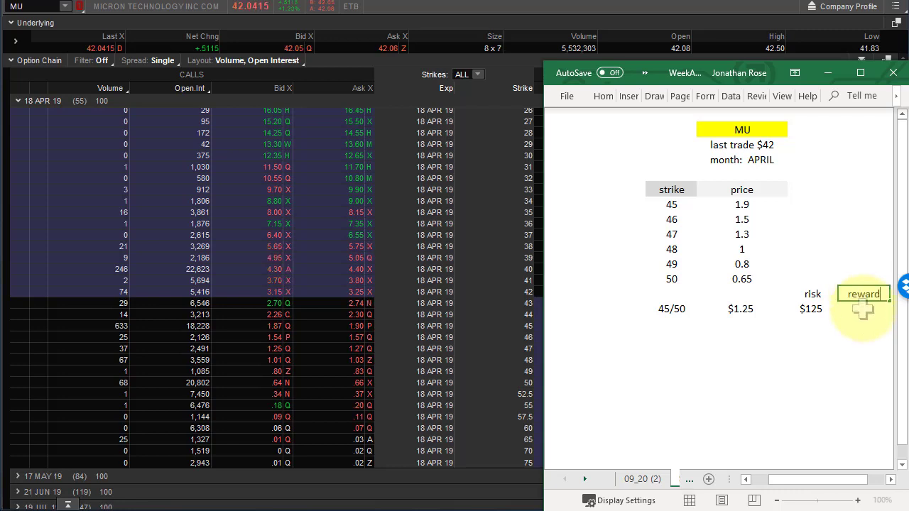
left_click(863, 308)
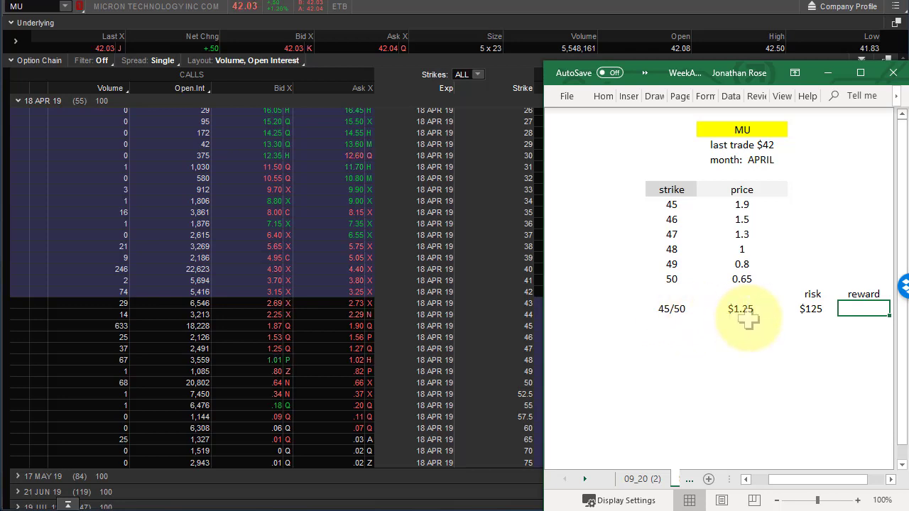
Enter $375 as the reward for the 45/50 spread
type("$")
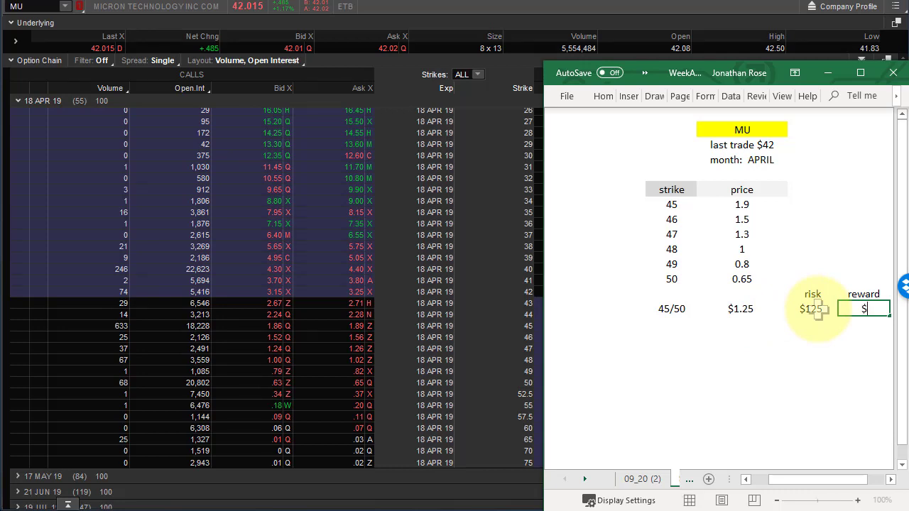
type("375")
left_click(812, 368)
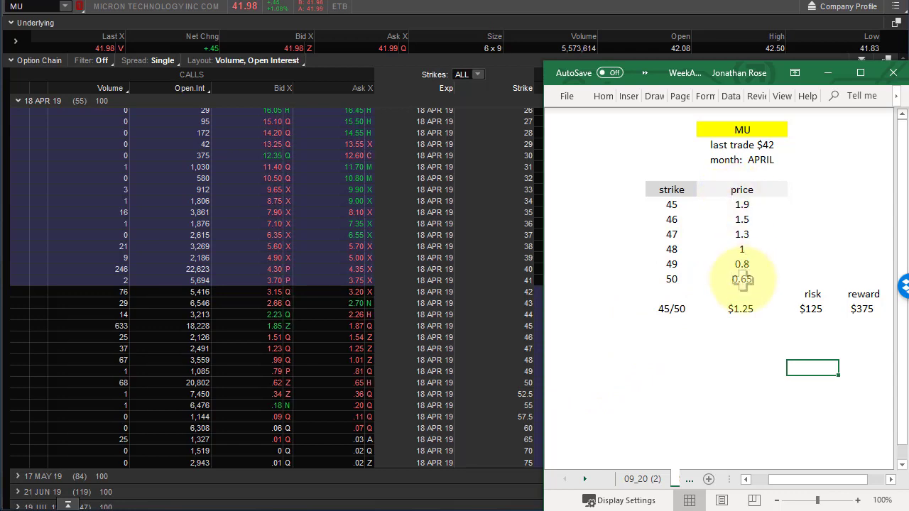
Add a 48/50 spread row directly below the 45/50 spread with a price of $.35
left_click(667, 325)
type("48")
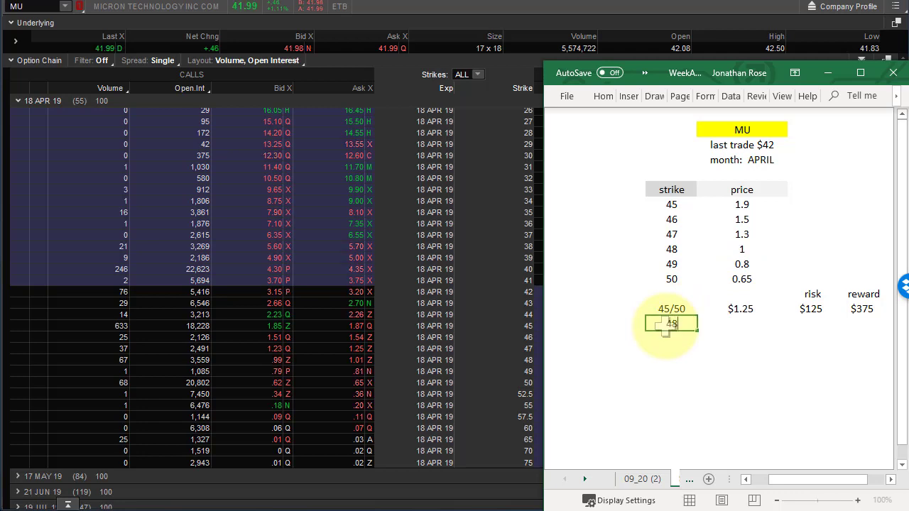
type("/50")
left_click(741, 325)
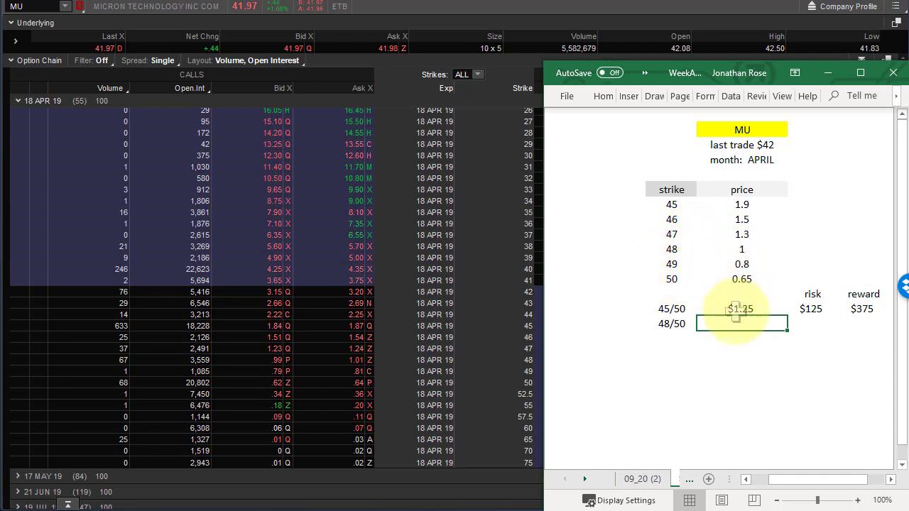
type("$")
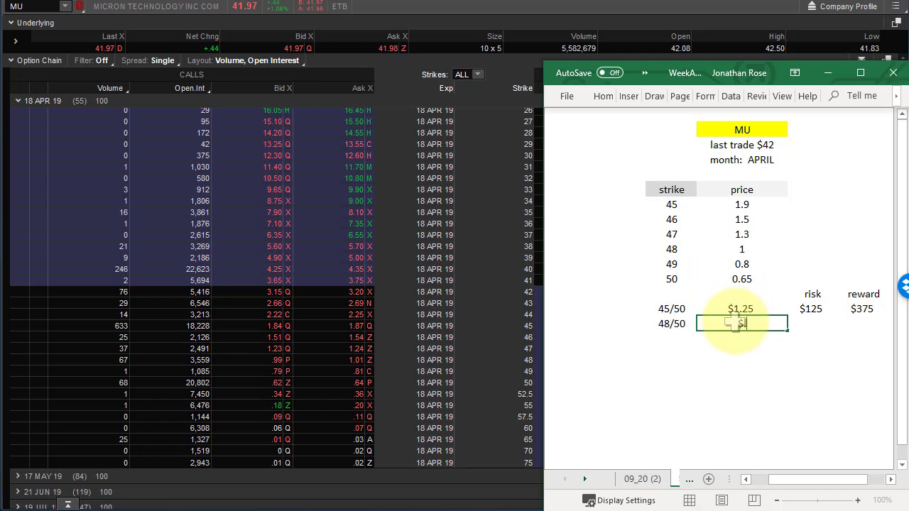
type(".35")
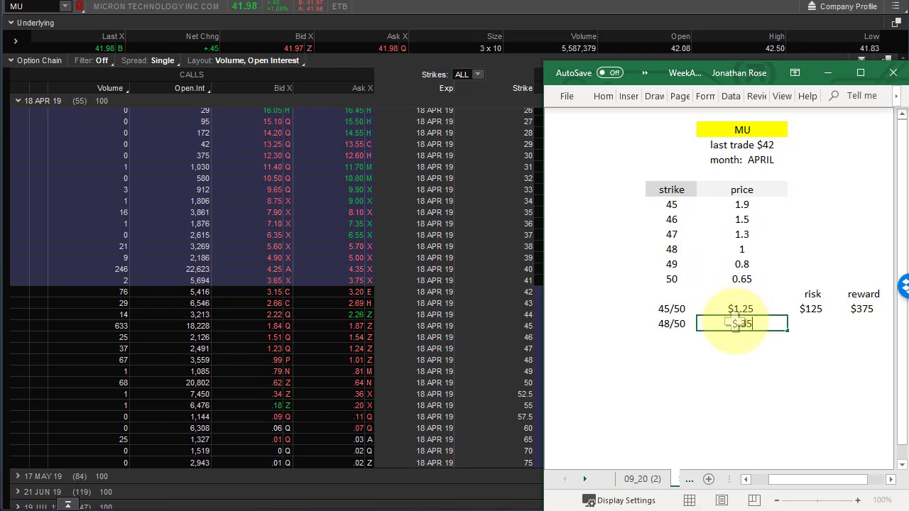
Enter $35 as the risk for the 48/50 spread
left_click(813, 324)
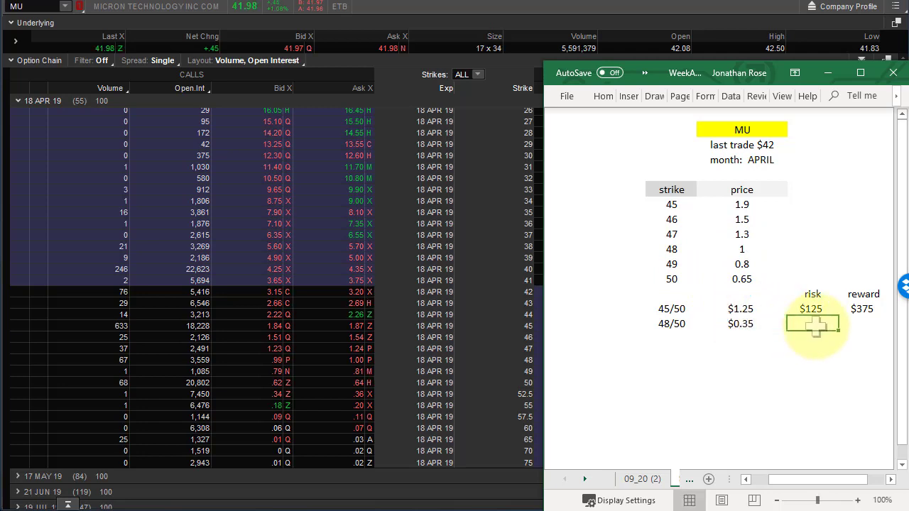
type("$35")
left_click(814, 380)
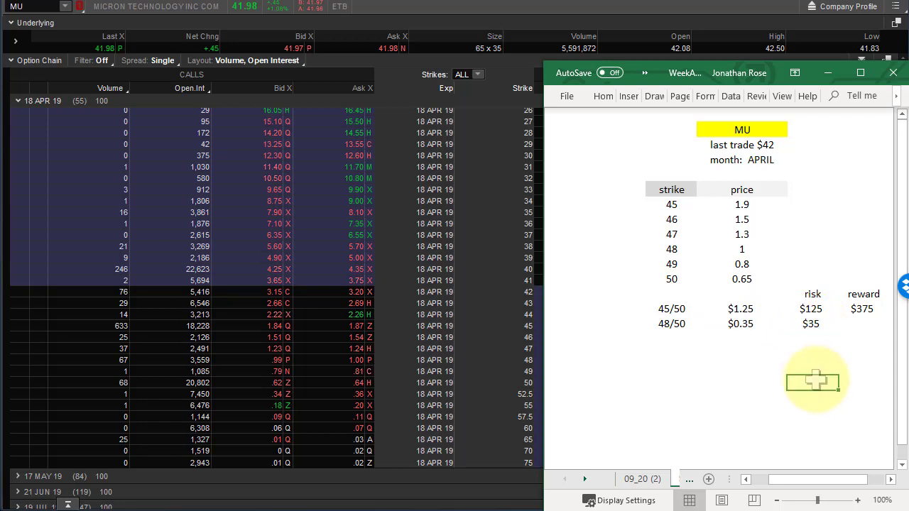
Enter $1.65 in the reward column for the 48/50 spread
left_click(864, 323)
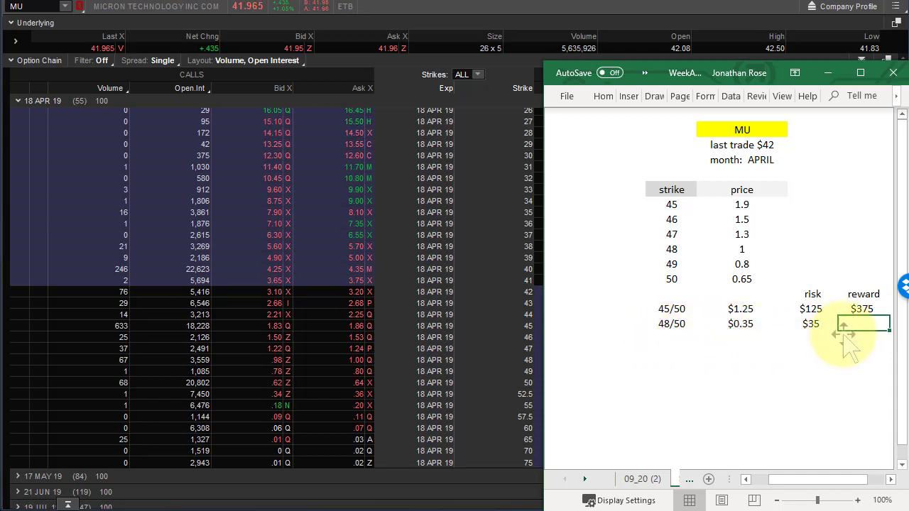
double_click(880, 326)
type("$1.65")
key("Return")
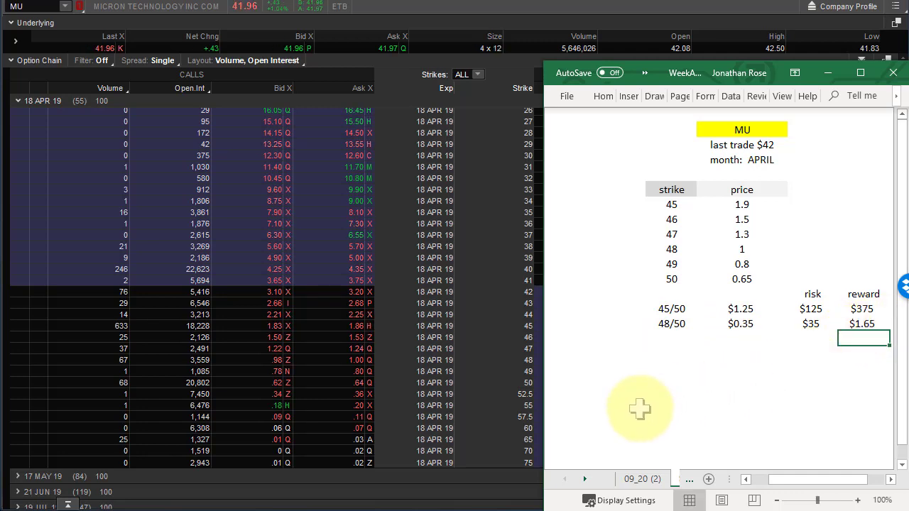
left_click(641, 410)
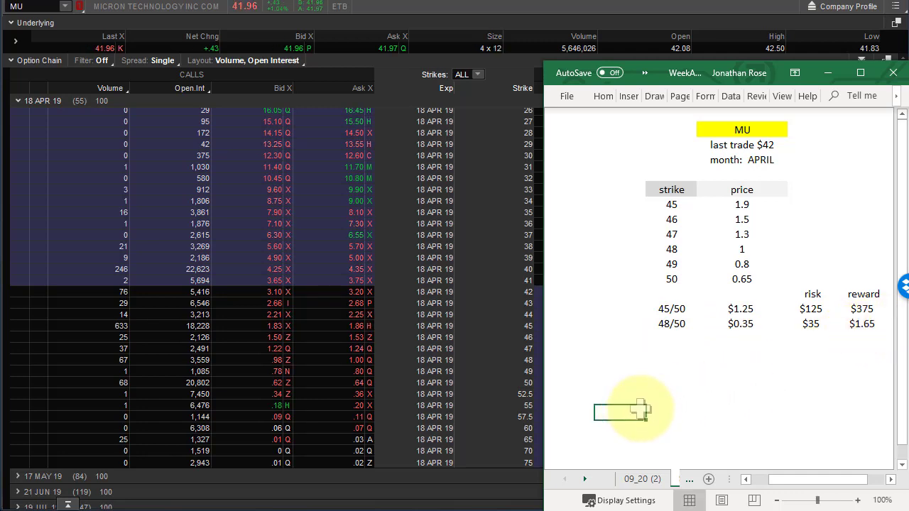
Correct the 48/50 spread's reward to 165 by removing the decimal point
double_click(868, 325)
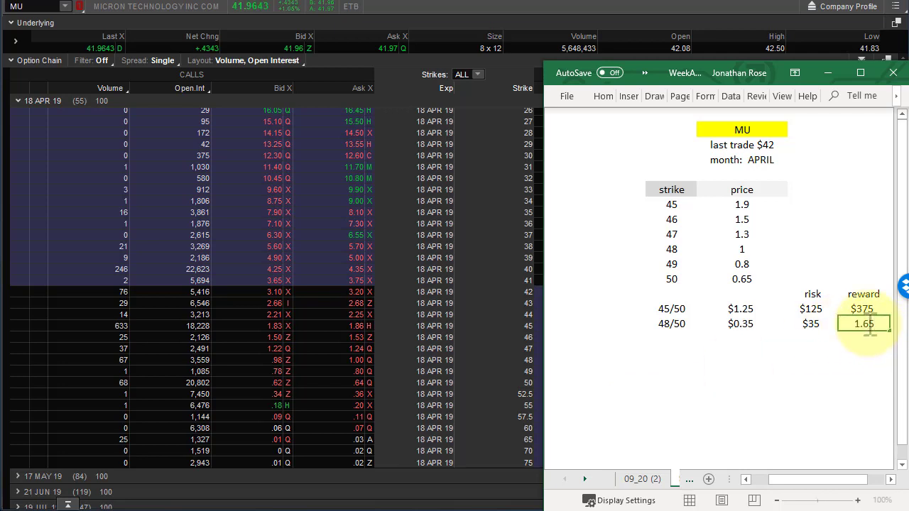
key("BackSpace")
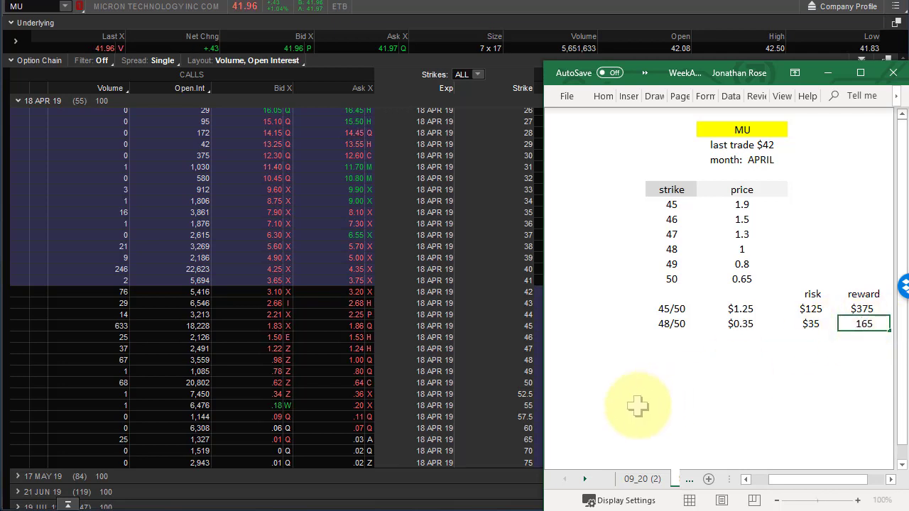
left_click(636, 409)
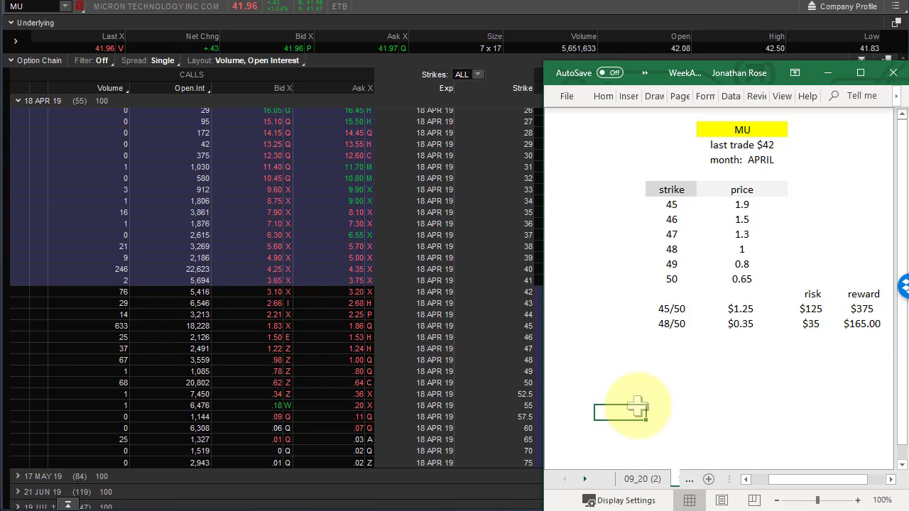